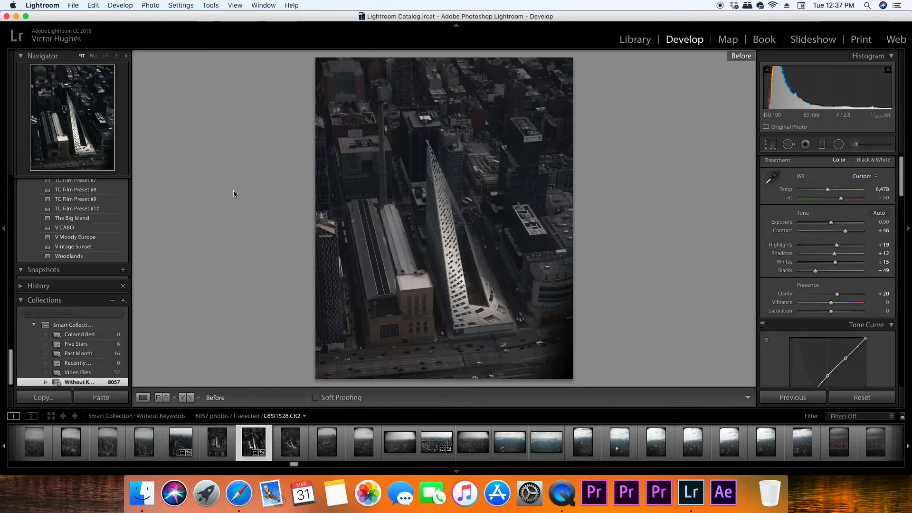
key(backslash)
key(backslash)
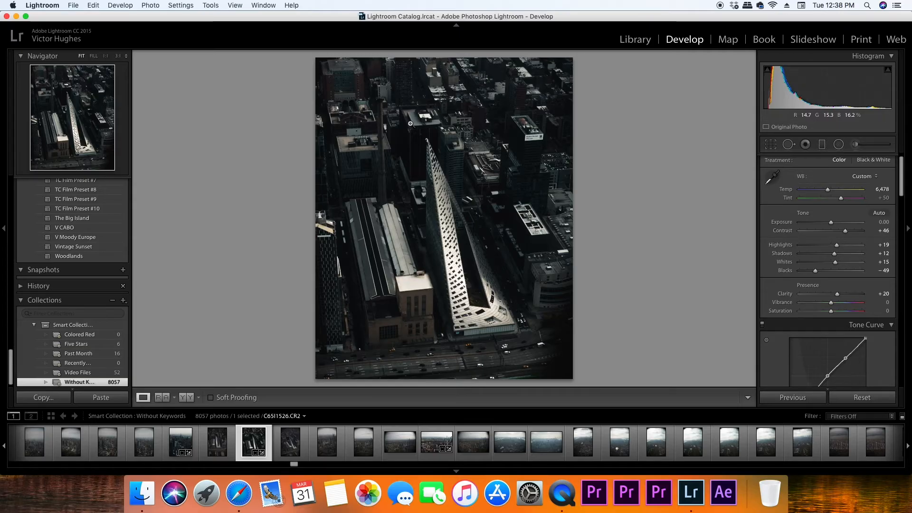
Compare the before and after versions of the whole edited photo and of the Modern Rentals tower up close
key(backslash)
click(515, 146)
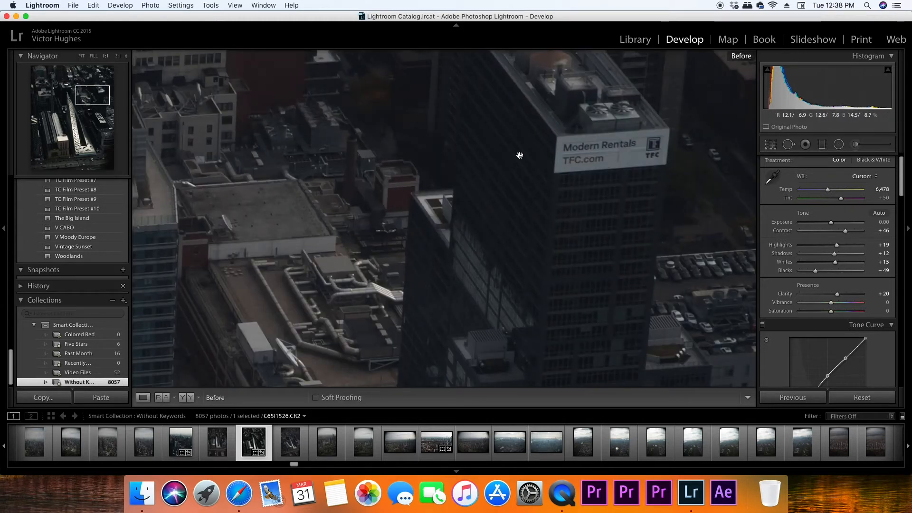
key(backslash)
key(backslash)
key(backslash)
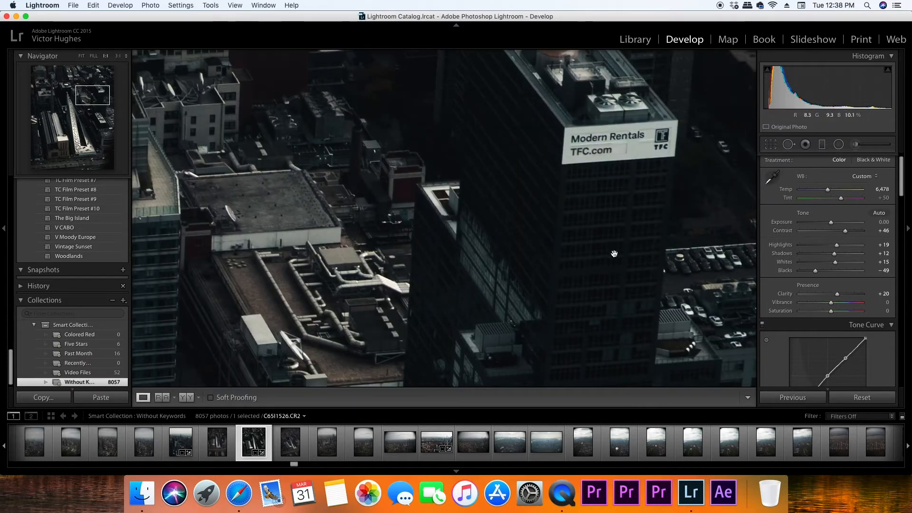
key(backslash)
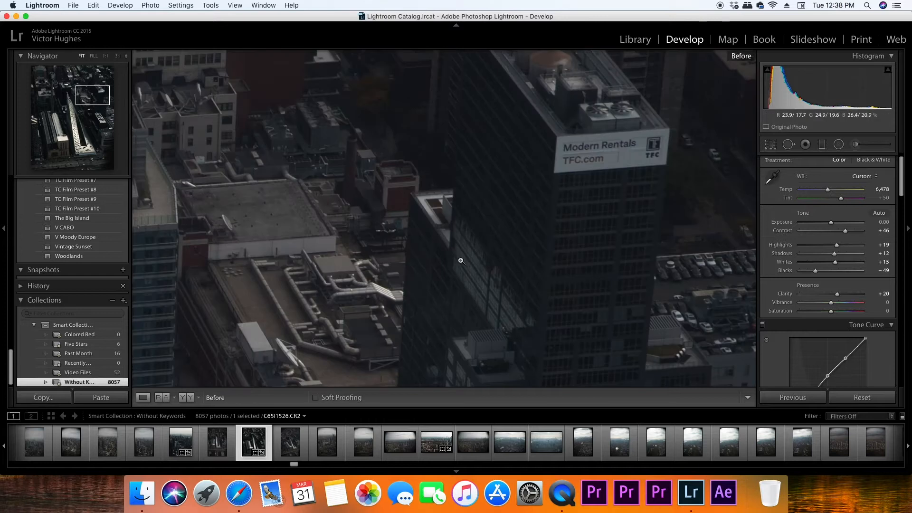
Compare the before and after versions of the white pyramid-shaped tower's facade at close range
click(460, 261)
click(441, 206)
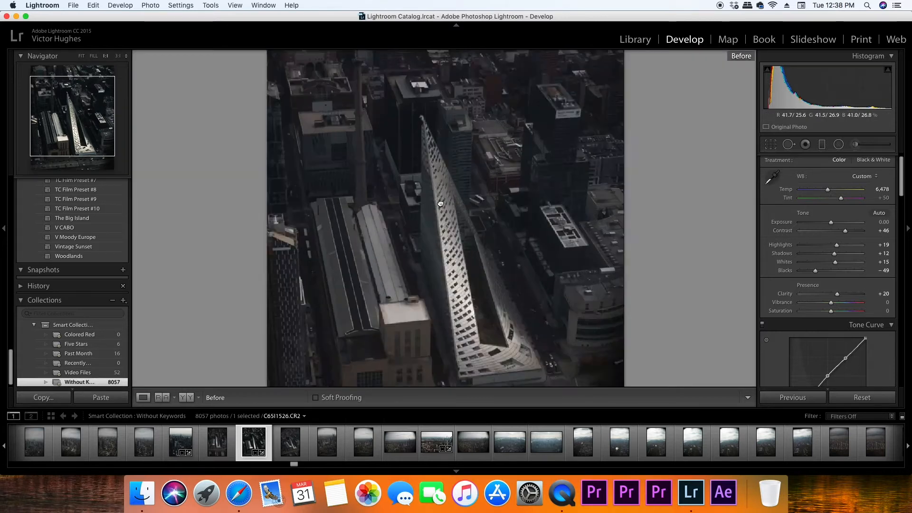
key(backslash)
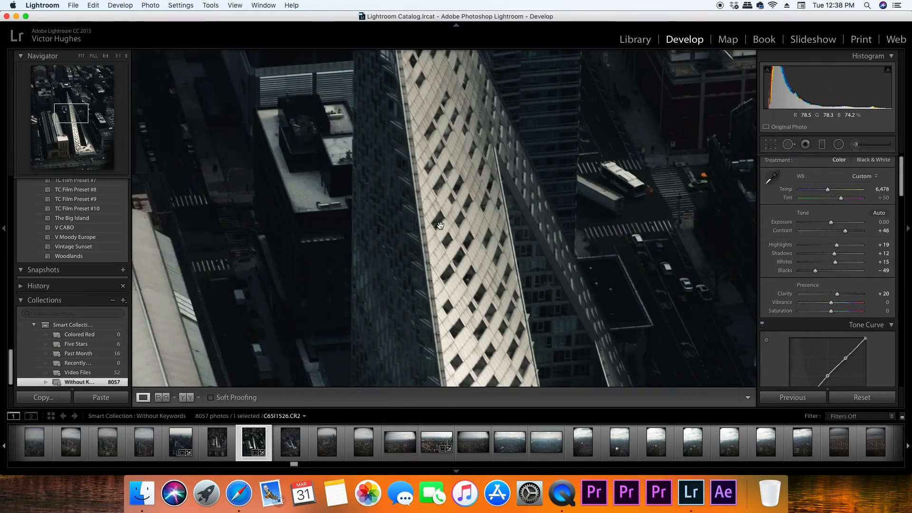
key(backslash)
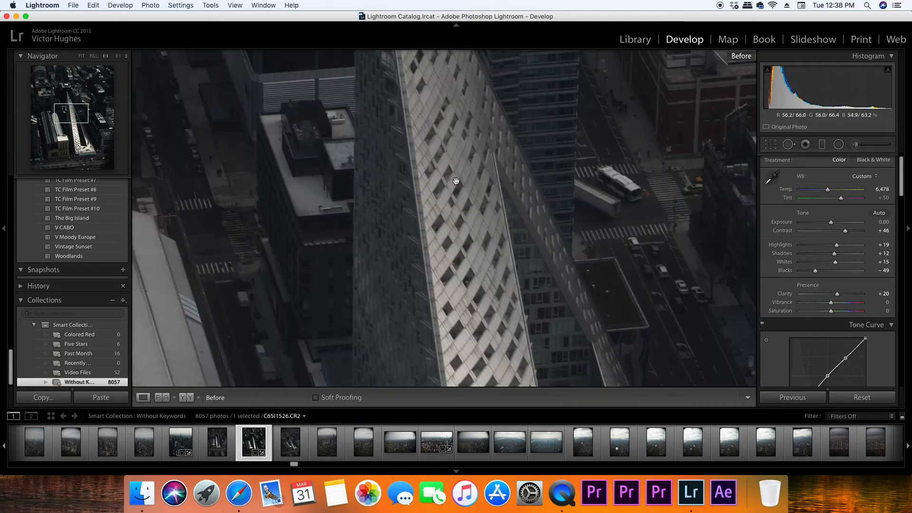
key(backslash)
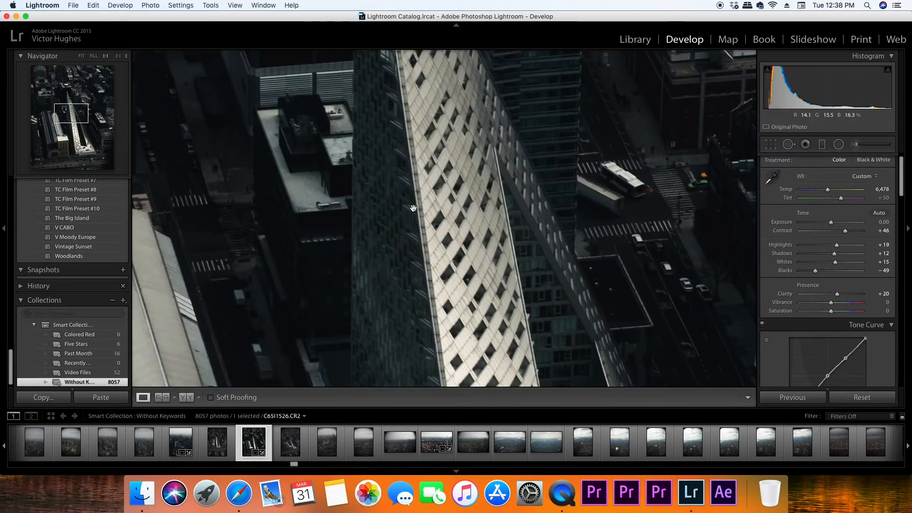
click(427, 187)
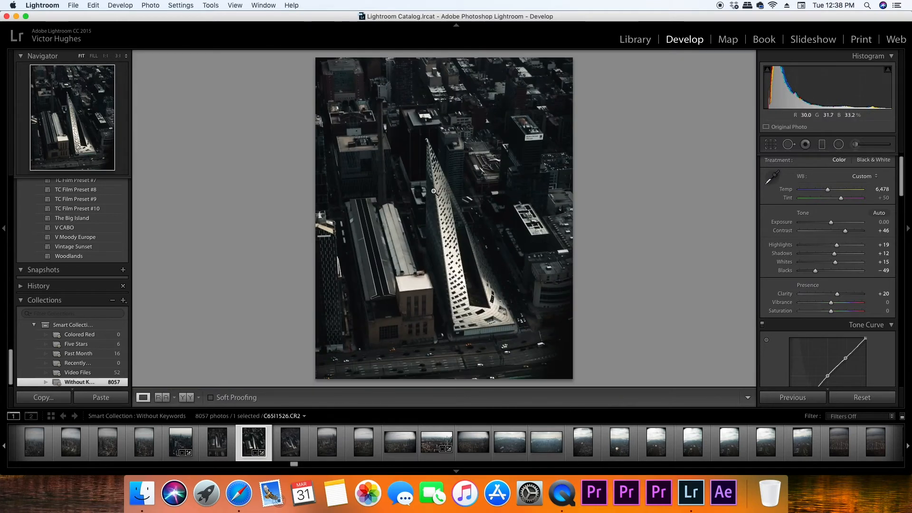
Open the unedited photo C65I1525.CR2 and set Contrast to +46 and Highlights to +13
click(217, 446)
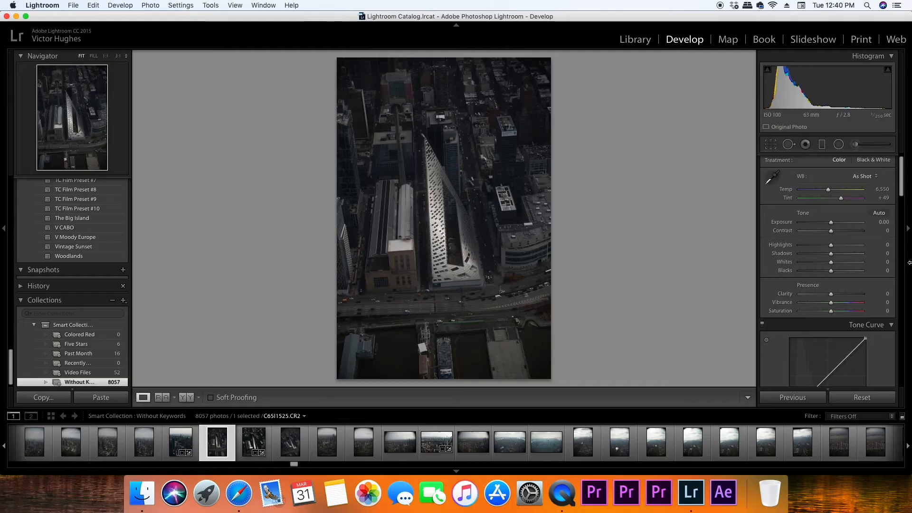
drag(832, 234, 851, 235)
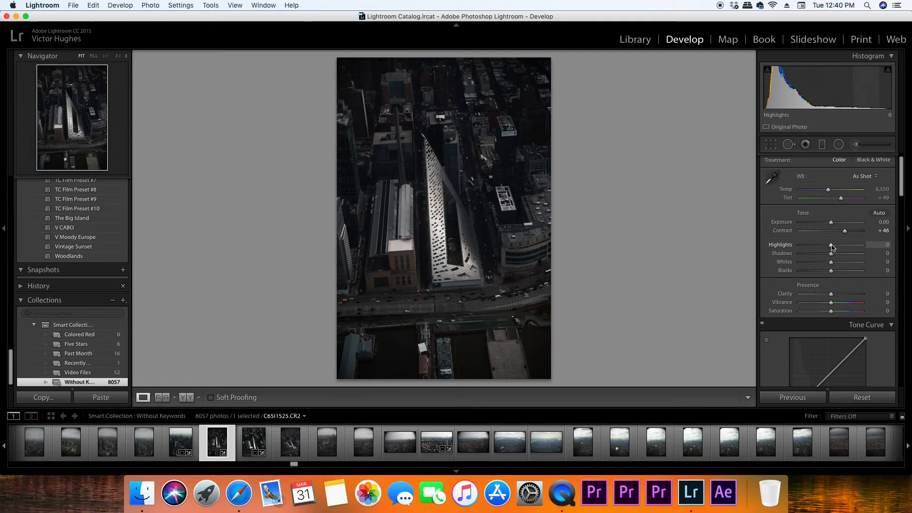
mouse_move(831, 247)
mouse_down()
mouse_move(807, 247)
mouse_move(829, 249)
mouse_up()
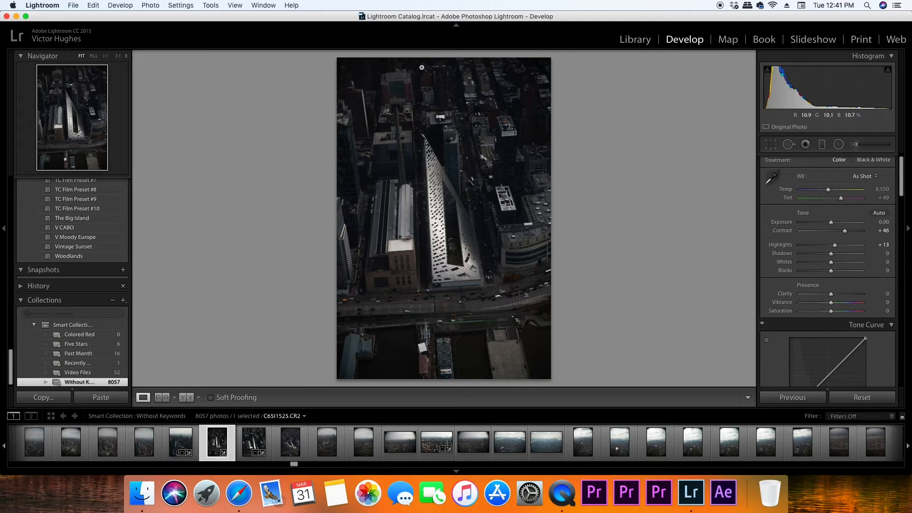
Crop the photo to the 4 x 5 / 8 x 10 aspect ratio and straighten it with an angle of 2.01
click(771, 144)
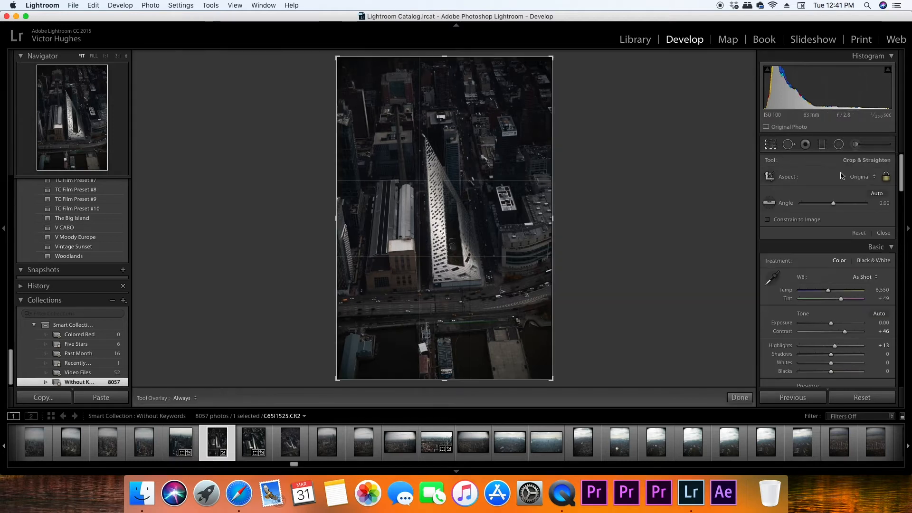
click(864, 176)
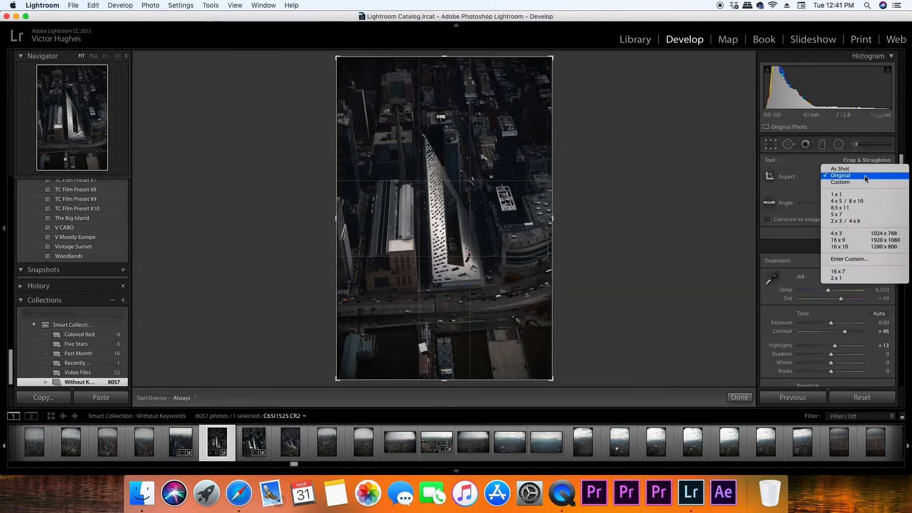
click(860, 202)
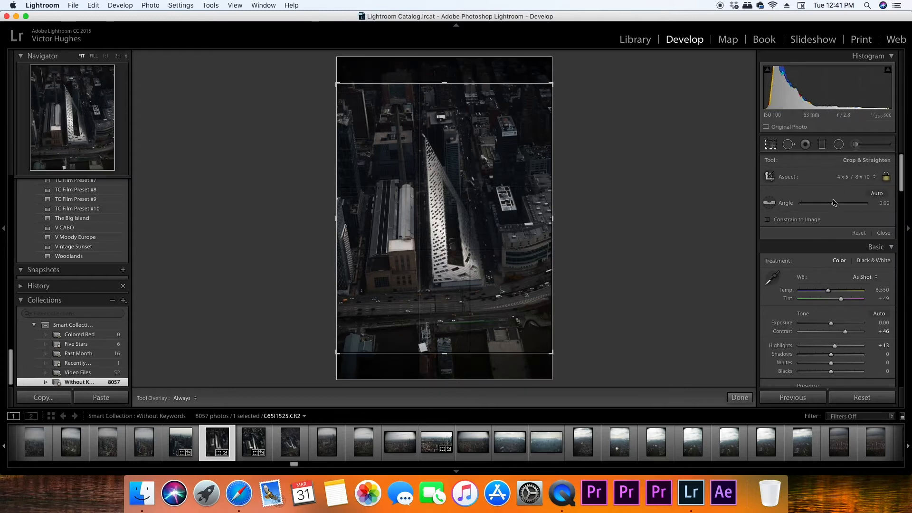
drag(834, 204, 835, 205)
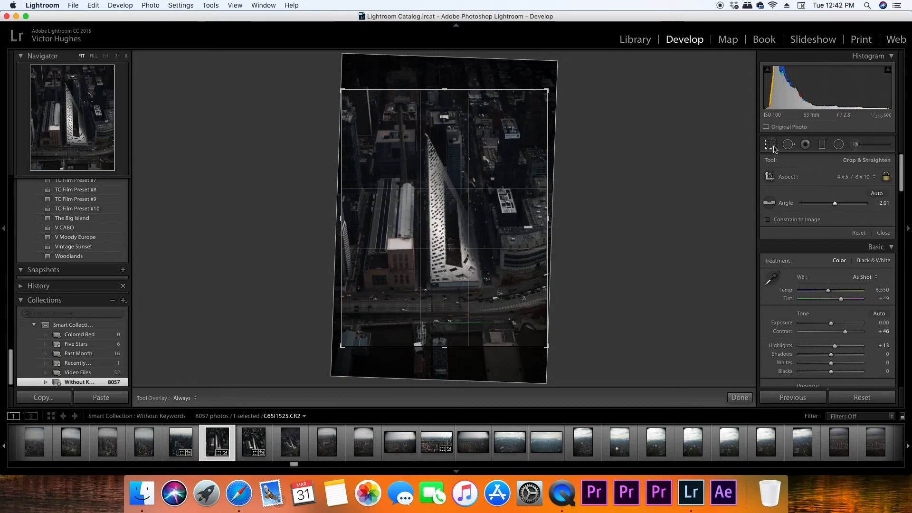
click(773, 147)
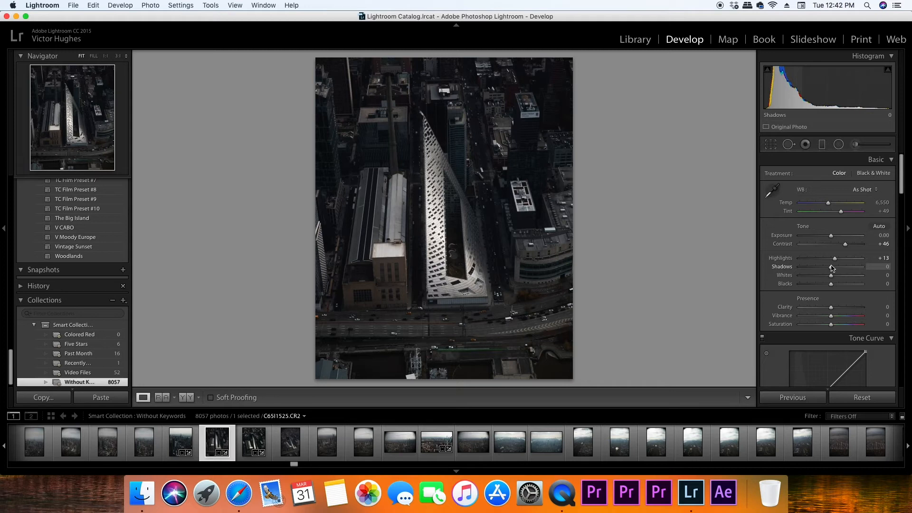
Set Shadows to +15, Blacks to -32 and Clarity to +20
drag(831, 269, 842, 270)
drag(836, 269, 837, 270)
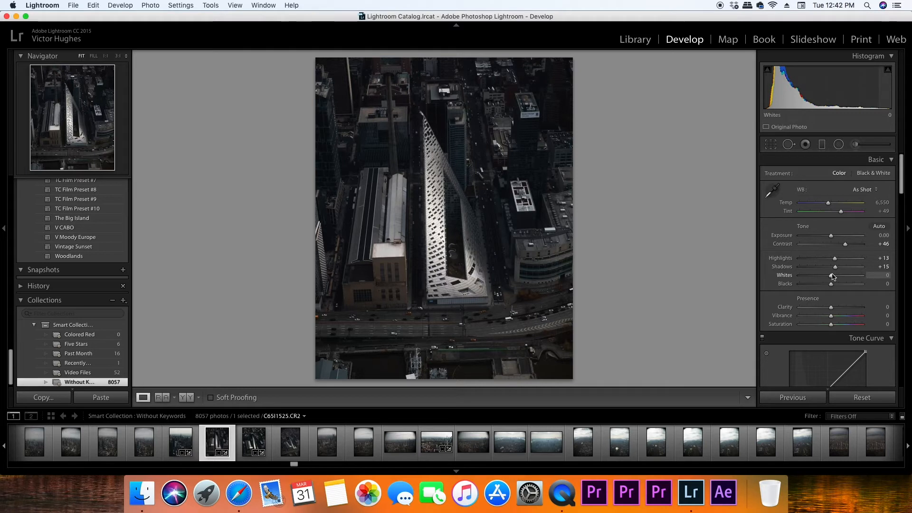
mouse_move(831, 285)
mouse_down()
mouse_move(774, 283)
mouse_move(821, 288)
mouse_up()
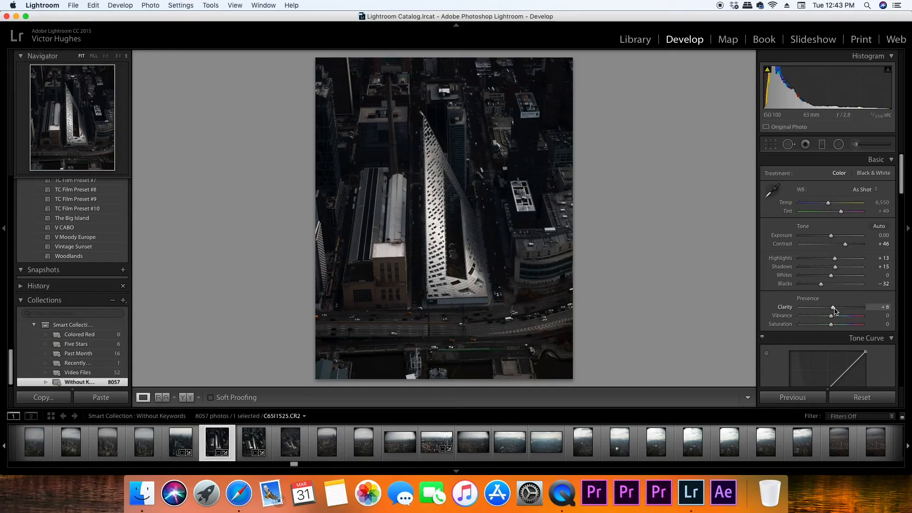
mouse_move(835, 311)
mouse_down()
mouse_move(882, 311)
mouse_move(839, 311)
mouse_up()
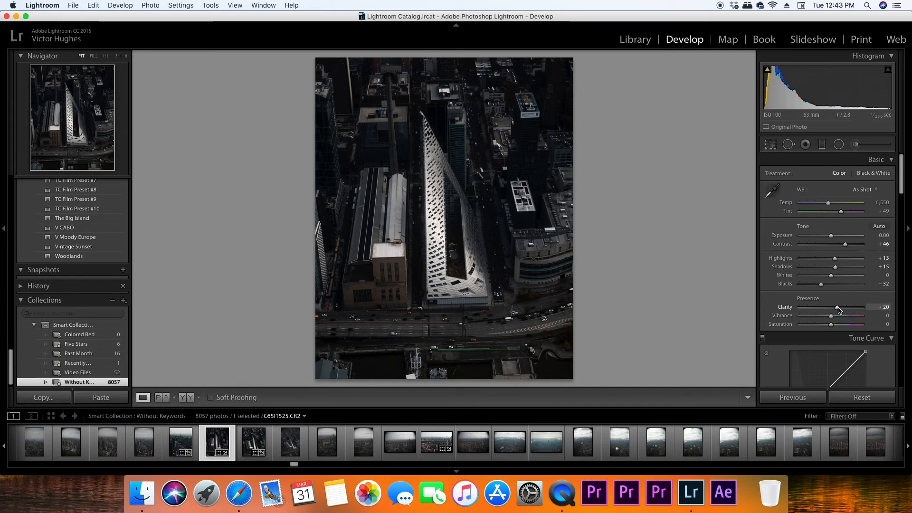
Compare the cropped photo's before and after versions to judge the basic tone adjustments
key(backslash)
key(backslash)
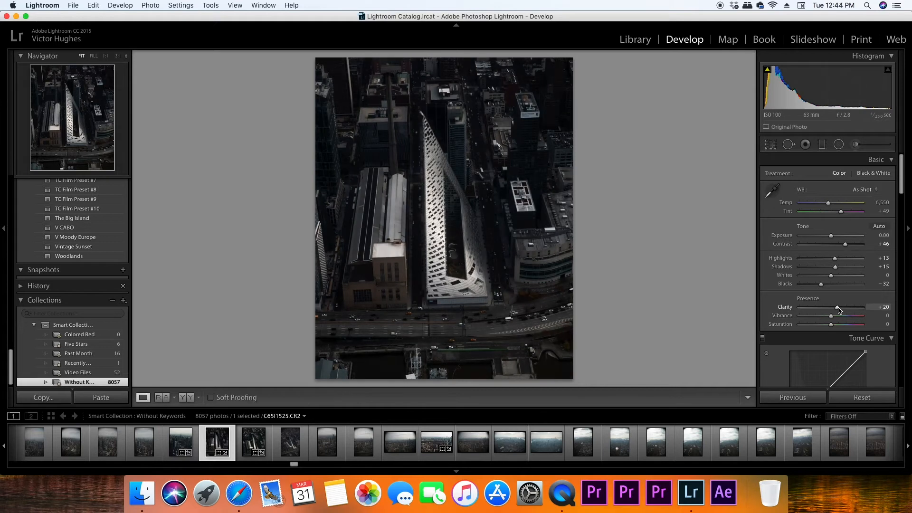
key(backslash)
key(backslash)
key(backslash)
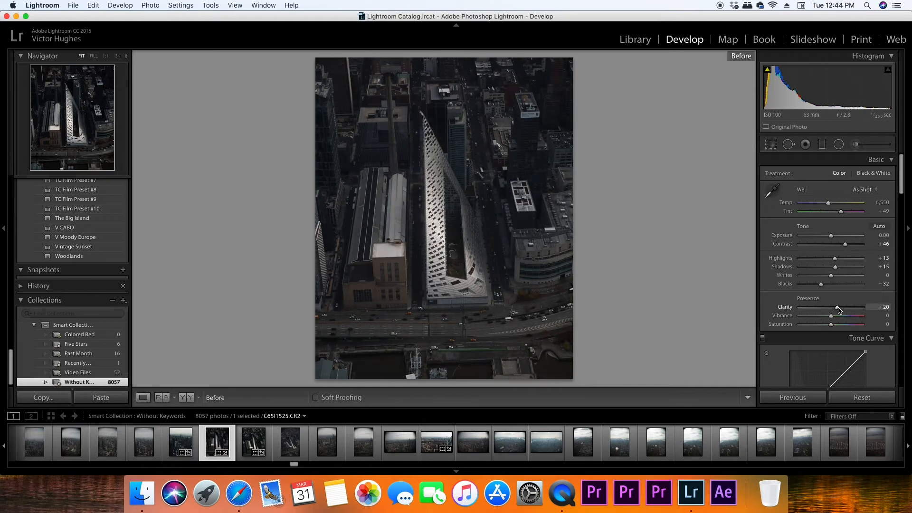
key(backslash)
key(backslash)
key(backslash)
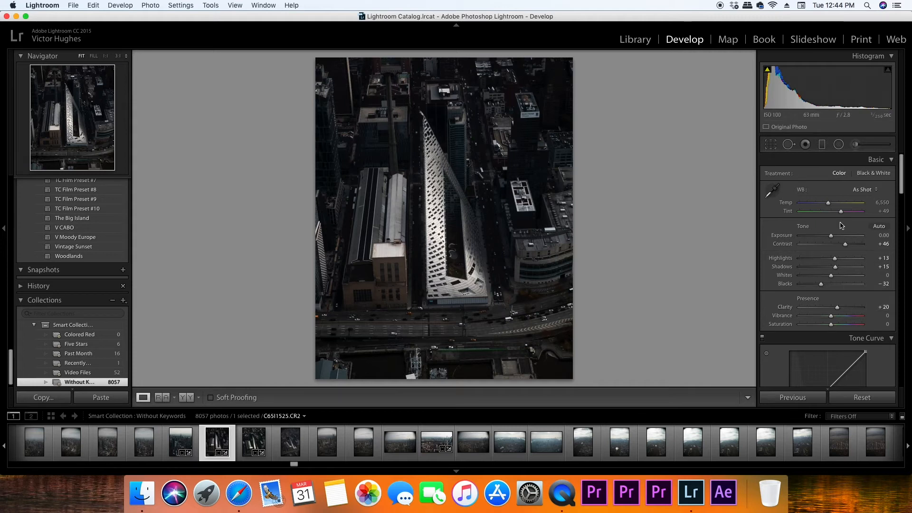
Add three points to the RGB tone curve and shape a gentle S-curve by lowering the shadow point and raising the highlight point
scroll(839, 310, down, 3)
scroll(798, 292, down, 2)
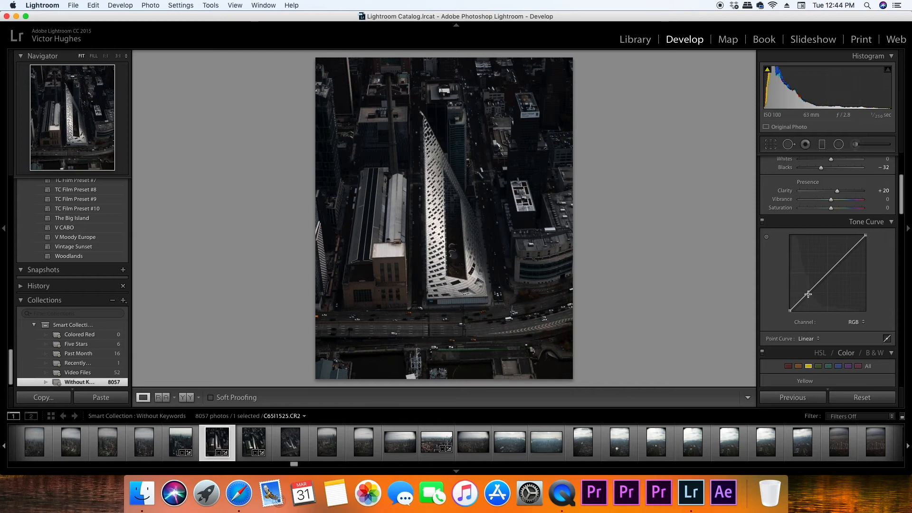
click(807, 294)
click(827, 273)
click(847, 255)
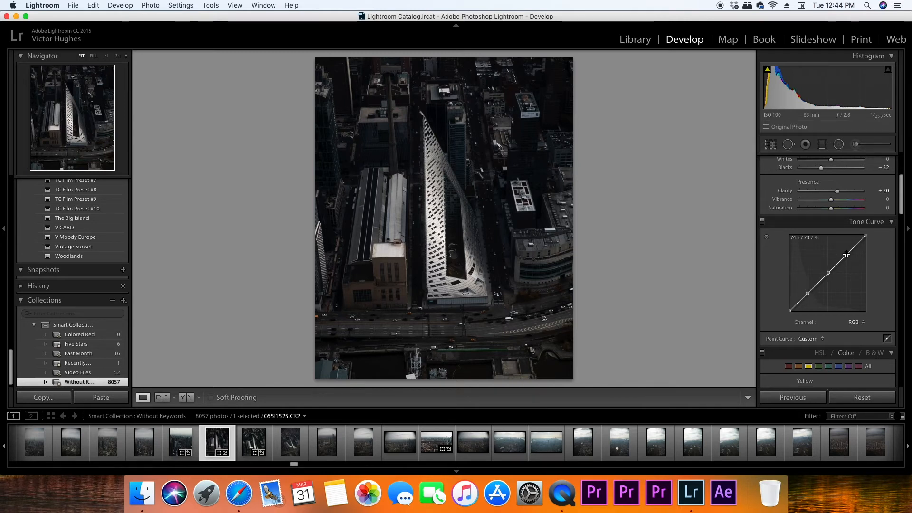
drag(808, 292, 808, 298)
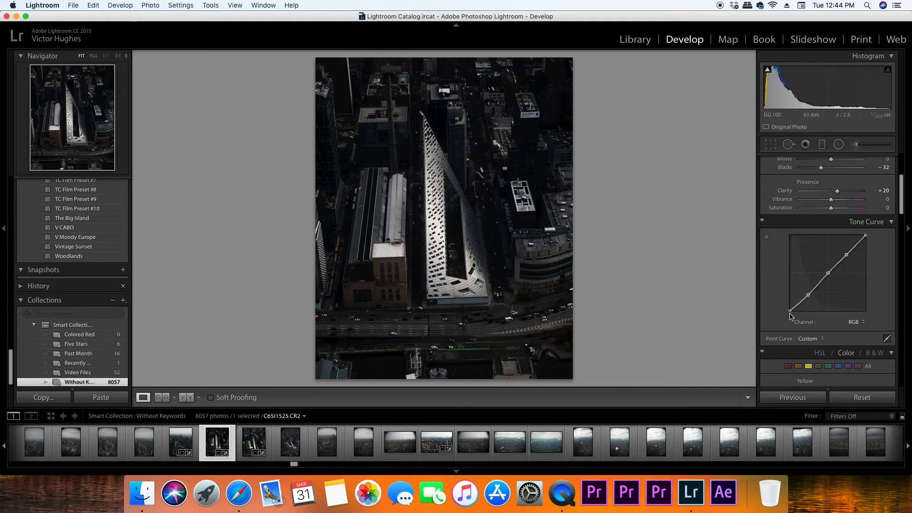
mouse_move(791, 314)
mouse_down()
mouse_move(783, 309)
mouse_move(778, 322)
mouse_up()
drag(846, 255, 845, 252)
Set Shadows to +23 and Blacks to -24, and compare the photo with the tone curve off and on
scroll(882, 241, up, 1)
scroll(882, 242, up, 2)
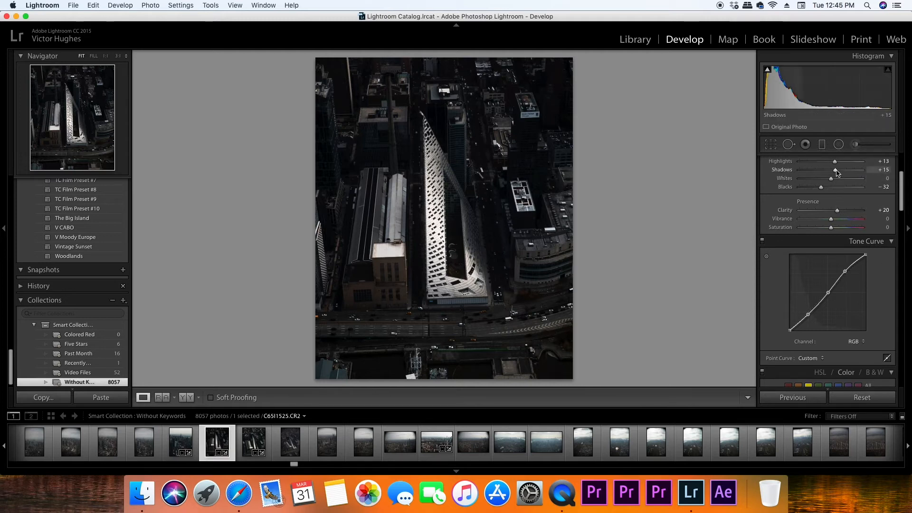
mouse_move(837, 173)
mouse_down()
mouse_move(853, 174)
mouse_move(841, 174)
mouse_up()
drag(822, 190, 824, 190)
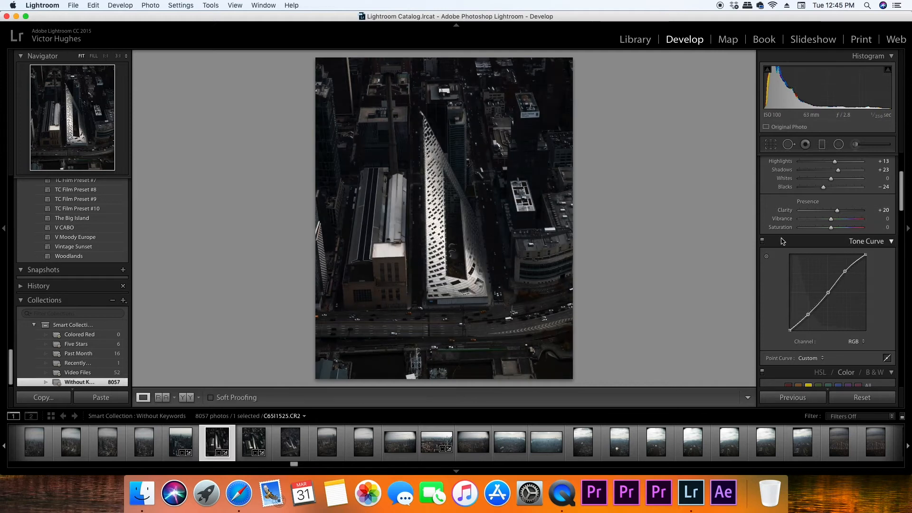
click(763, 241)
click(762, 241)
click(763, 242)
click(763, 241)
Set the blue color's Hue to -11 and Luminance to +90, and inspect the road with the taxis up close
scroll(835, 303, down, 3)
click(837, 300)
drag(834, 325, 831, 324)
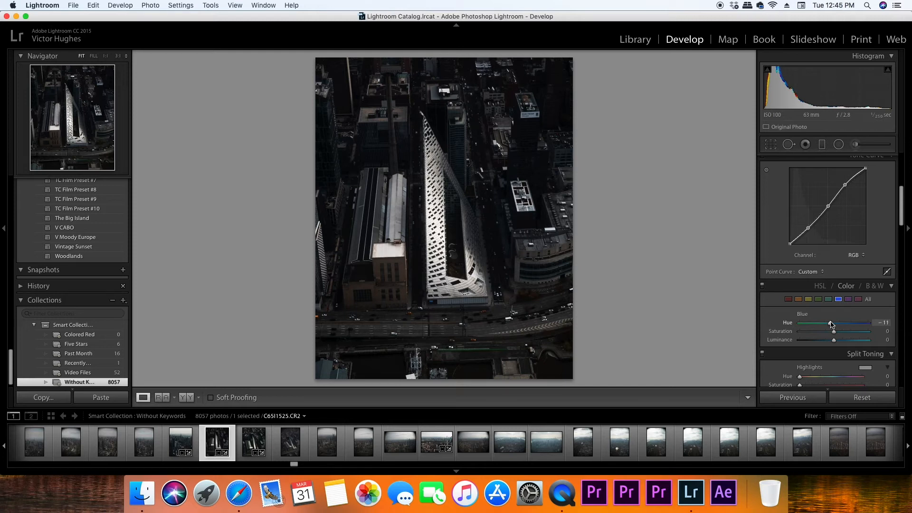
drag(834, 340, 864, 341)
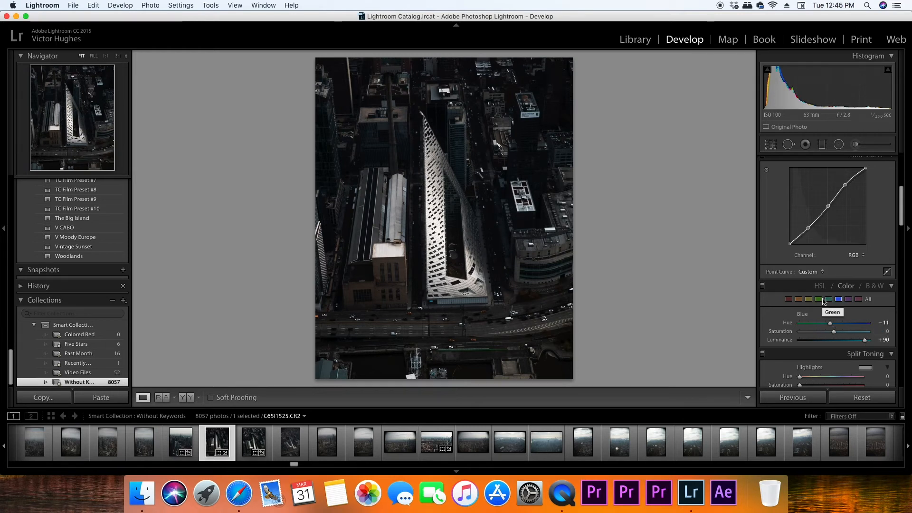
click(475, 340)
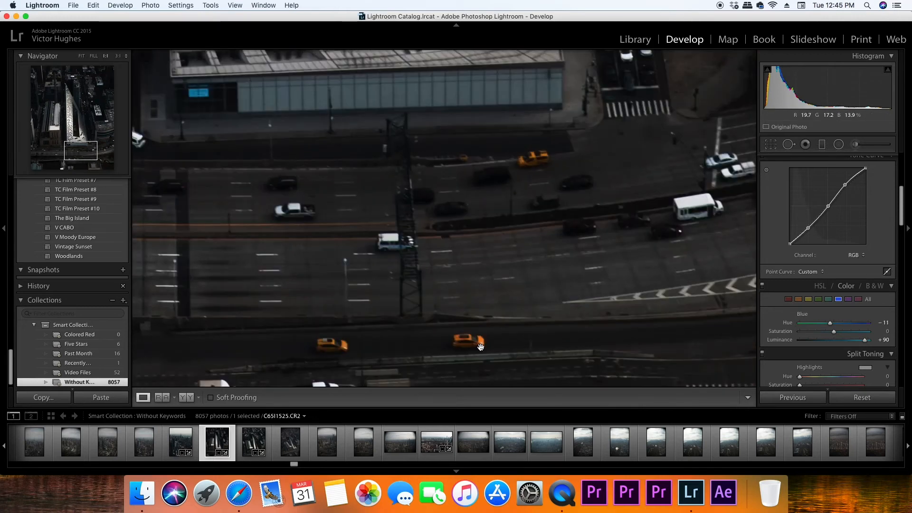
click(479, 327)
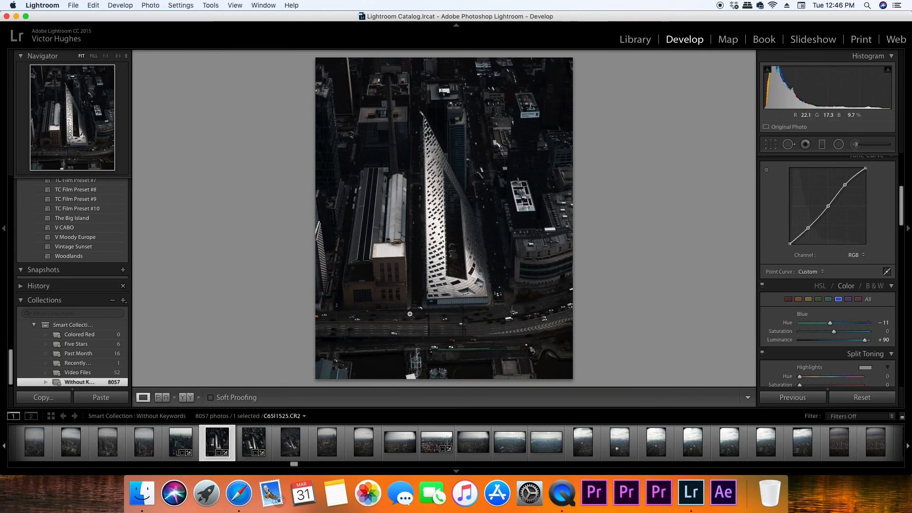
Tint the split toning highlights a soft yellow with hue 54 and saturation 13
scroll(868, 281, down, 5)
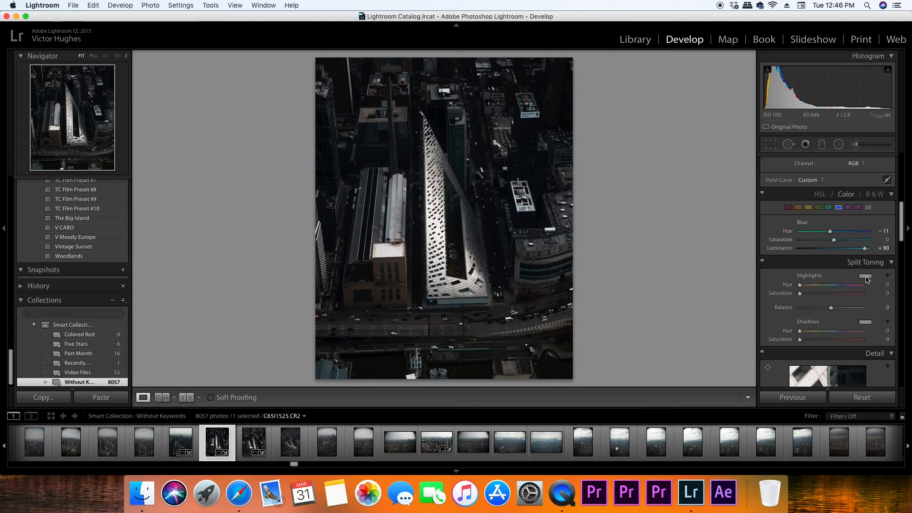
click(865, 277)
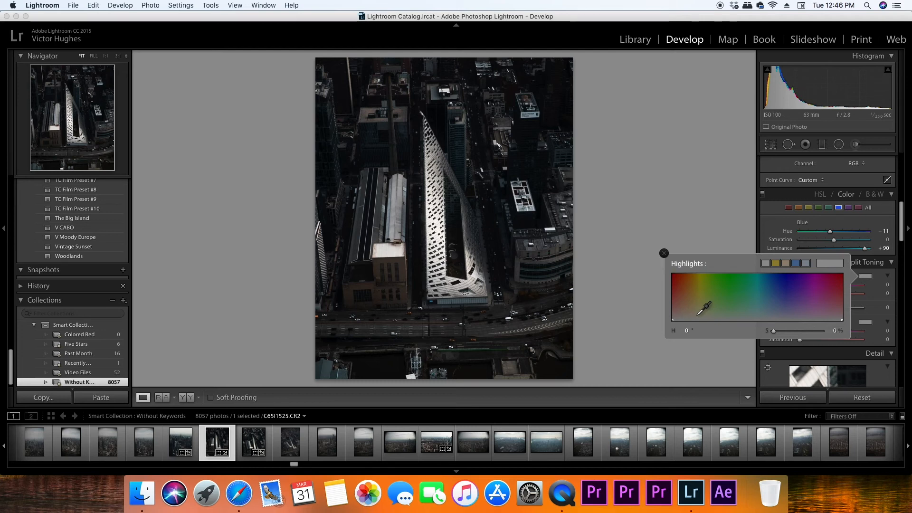
drag(695, 316, 697, 314)
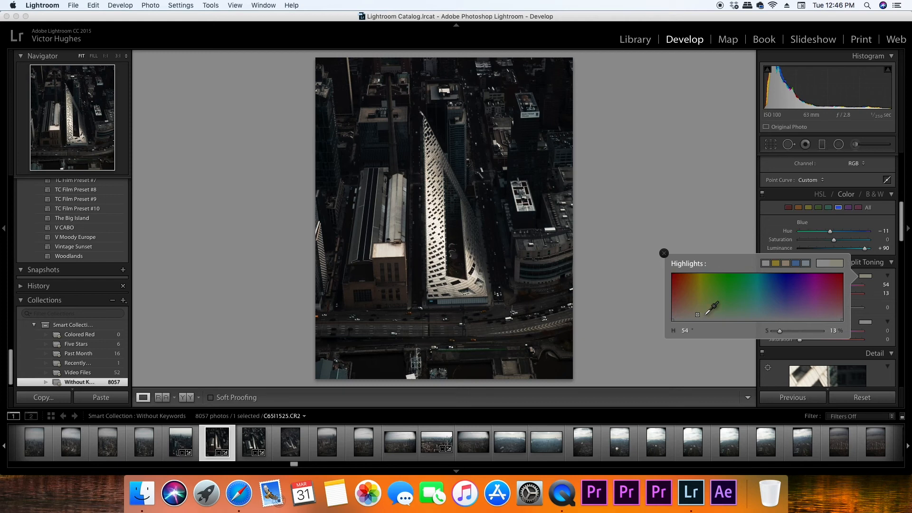
Tint the split toning shadows a subtle teal with hue 185 and saturation 3
click(866, 322)
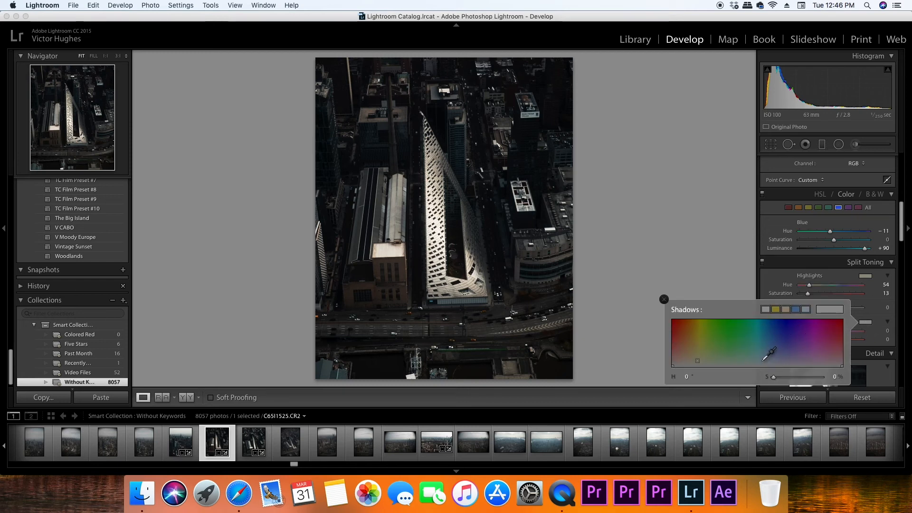
drag(761, 360, 761, 360)
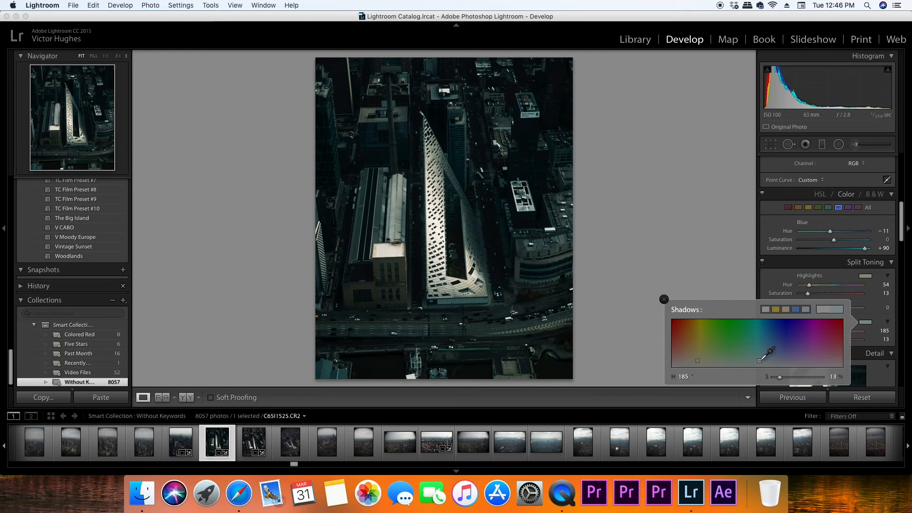
drag(759, 360, 760, 364)
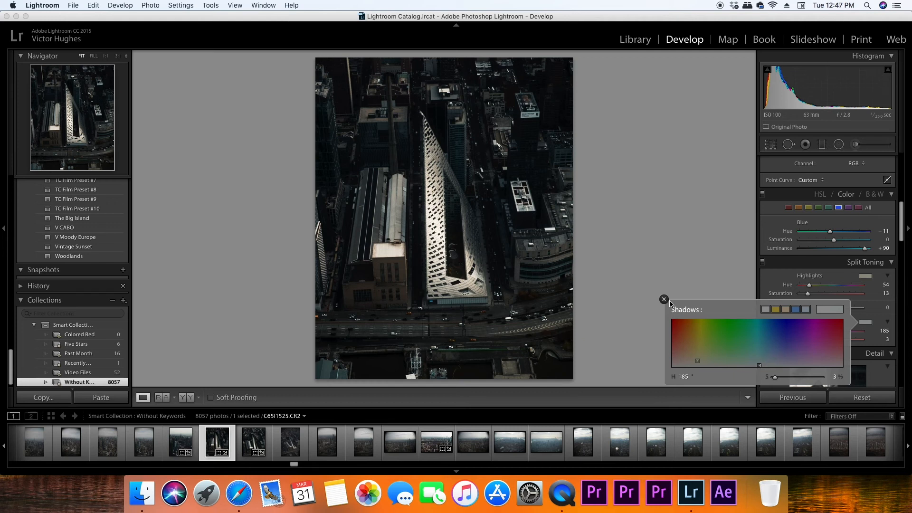
click(664, 298)
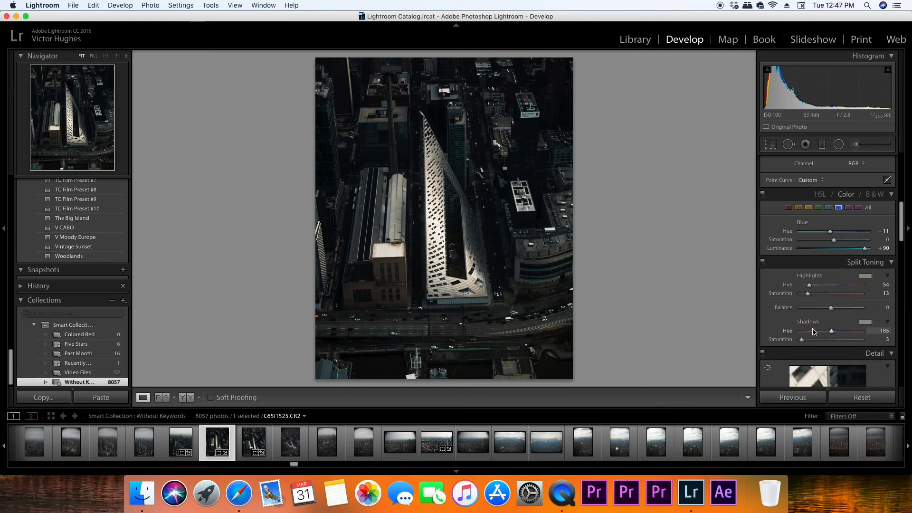
Compare the photo repeatedly with the split toning off and on
click(762, 262)
click(762, 262)
click(762, 262)
click(762, 262)
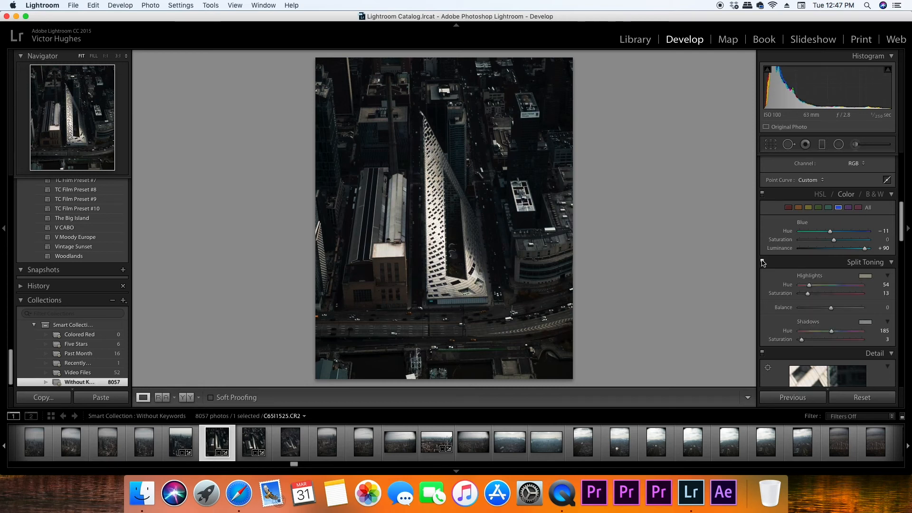
click(762, 262)
click(762, 261)
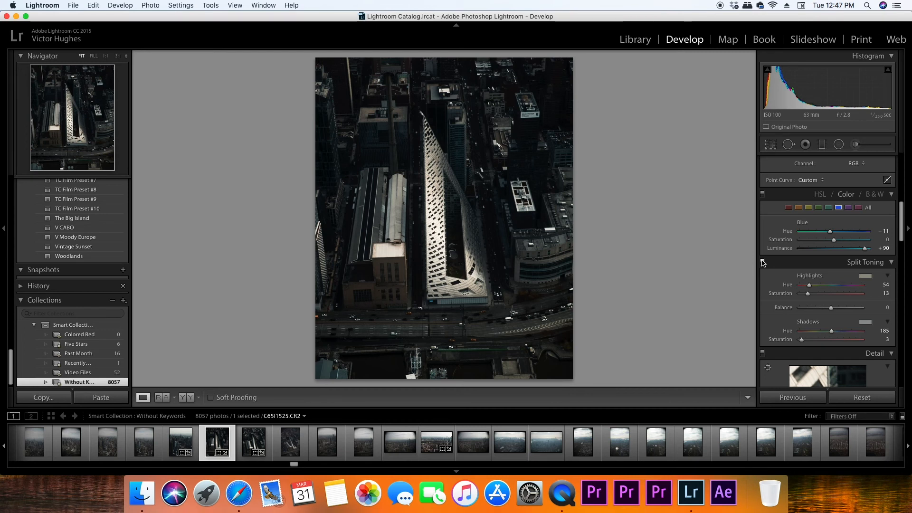
click(763, 261)
click(763, 261)
Enable lens profile corrections for the photo and check the Canon EF 24-70mm f/2.8 lens profile
scroll(771, 302, down, 5)
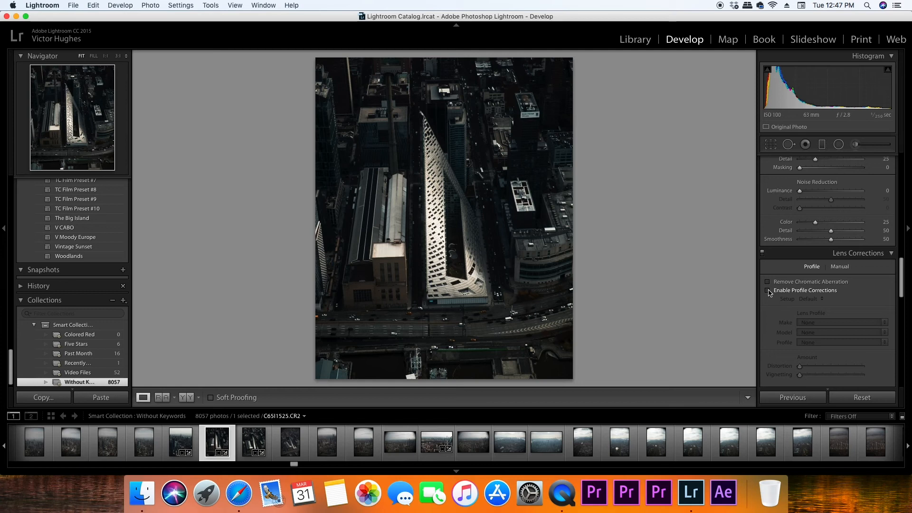
click(768, 290)
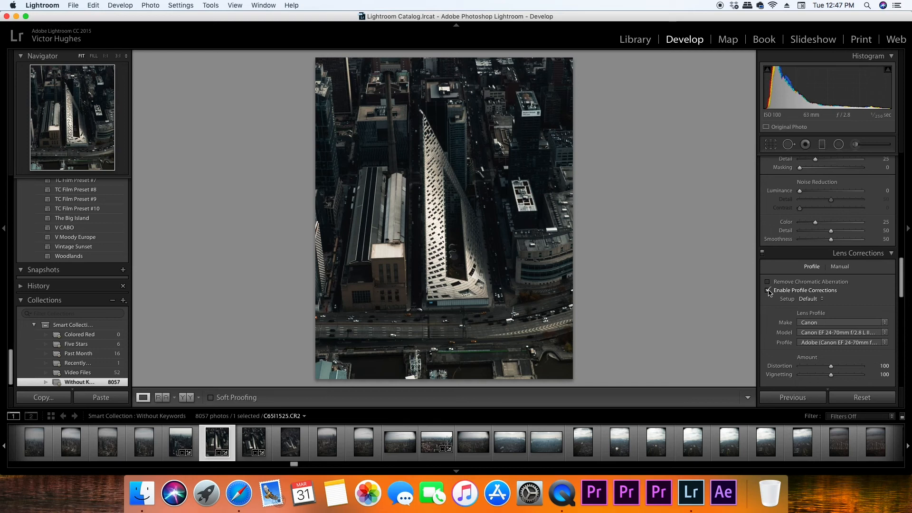
scroll(809, 200, down, 6)
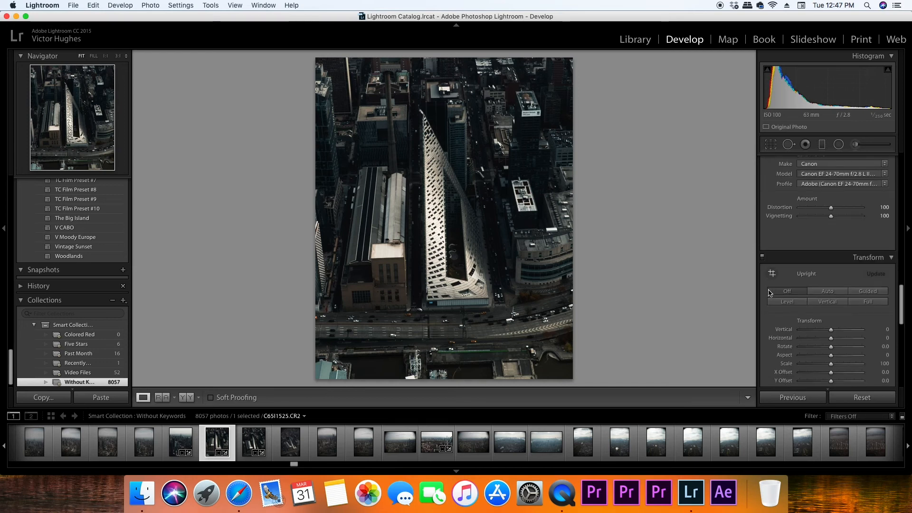
scroll(810, 202, up, 3)
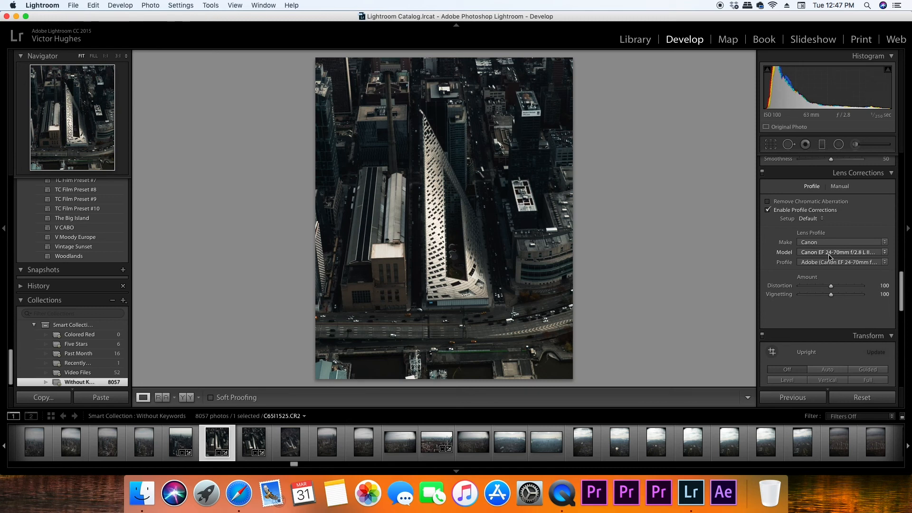
Add a subtle dark post-crop vignette with Amount -15, Midpoint 67 and Feather 68
scroll(812, 275, down, 10)
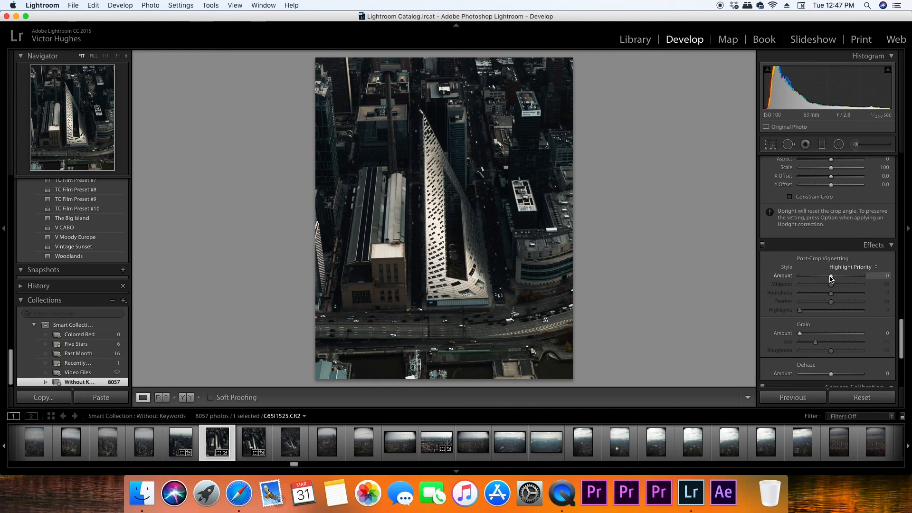
drag(831, 278, 753, 277)
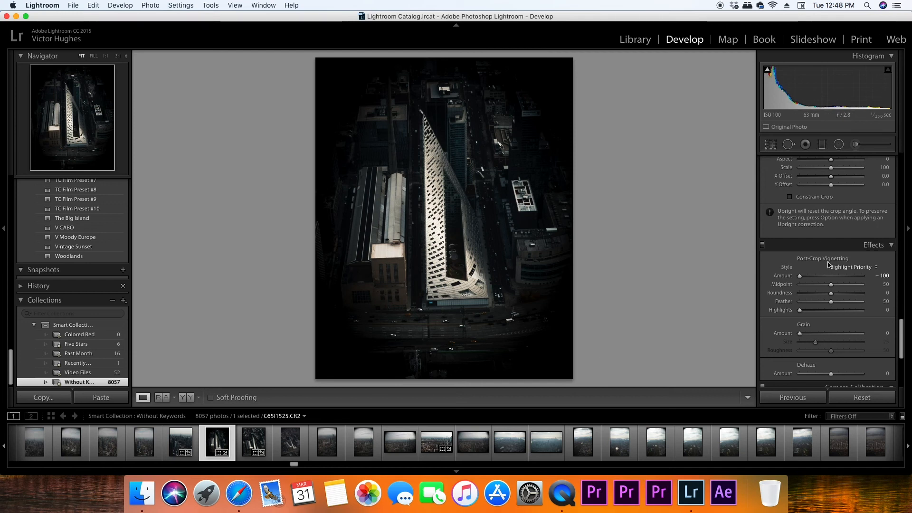
drag(831, 287, 841, 288)
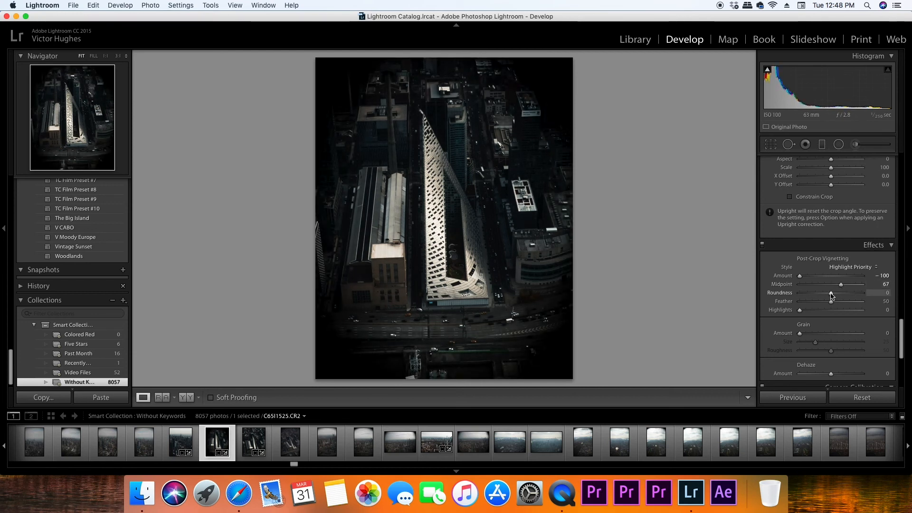
drag(831, 302, 843, 303)
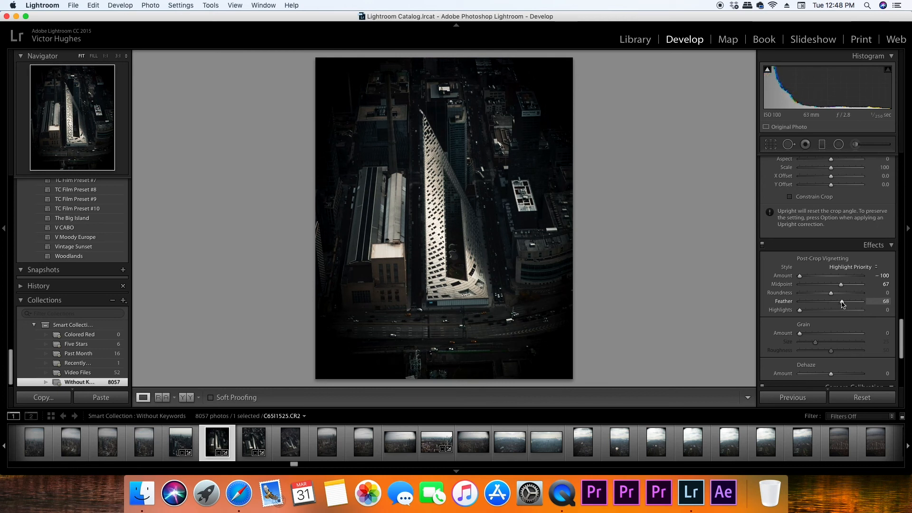
drag(800, 276, 826, 279)
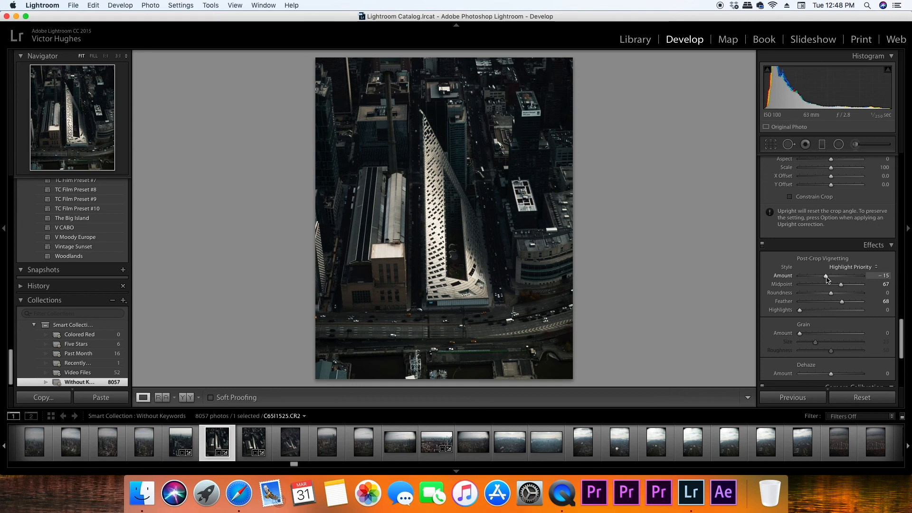
Compare the photo with the vignette effect off and on
click(761, 245)
click(761, 245)
click(762, 245)
click(762, 245)
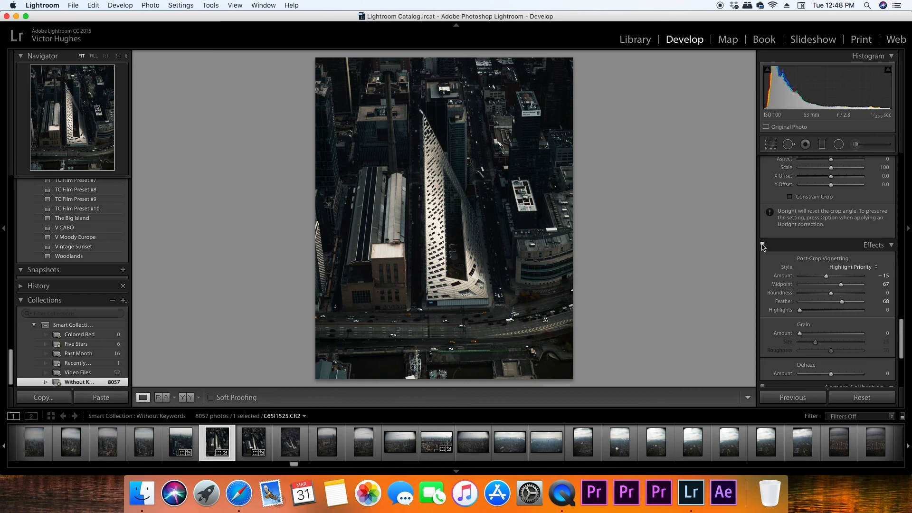
Compare the finished edit with the original photo by switching between the before and after views
key(backslash)
key(backslash)
key(backslash)
key(backslash)
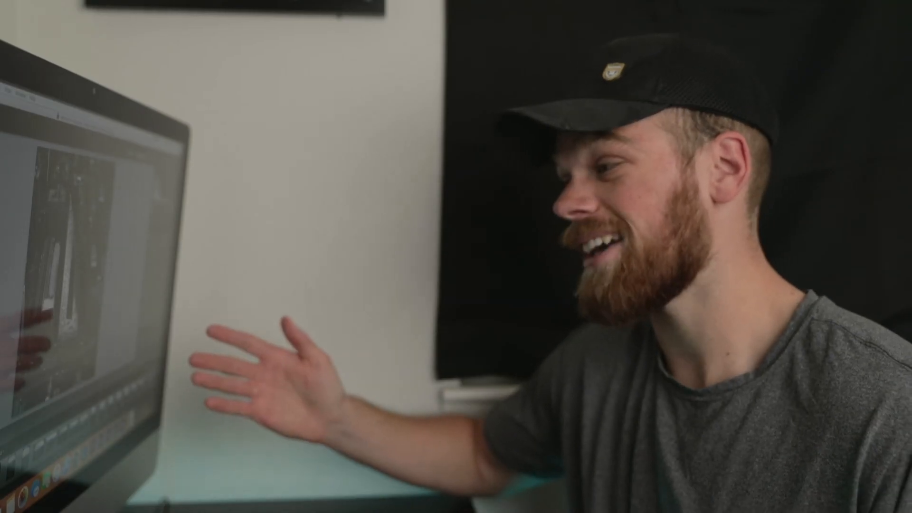